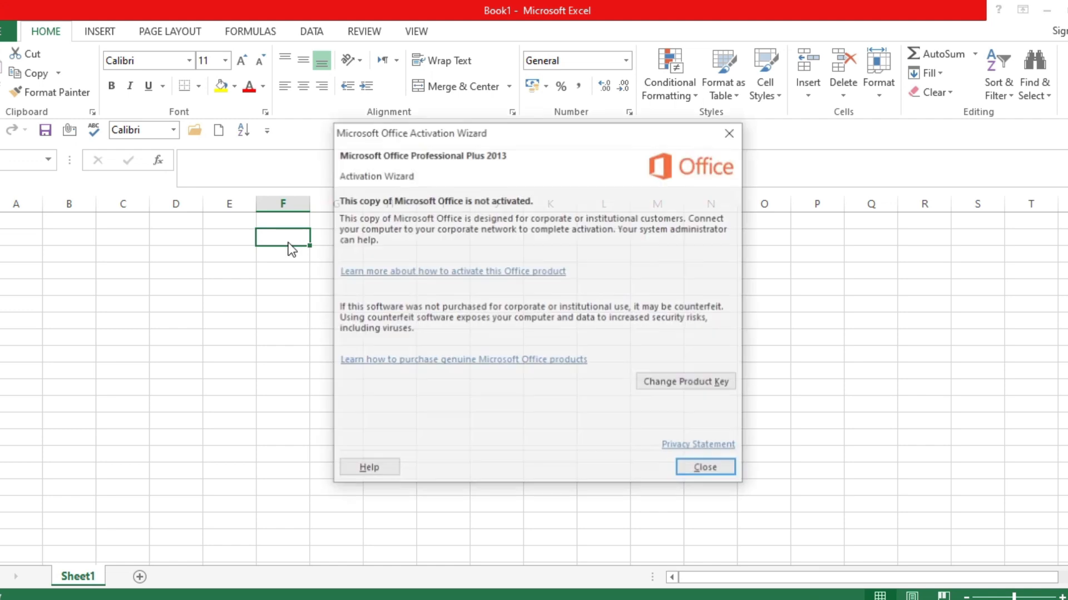
Step: Dismiss the Office activation wizard and enter 50, 6, 30 and 2050 down cells F2 to F5
{"action": "left_click", "coordinate": [730, 132]}
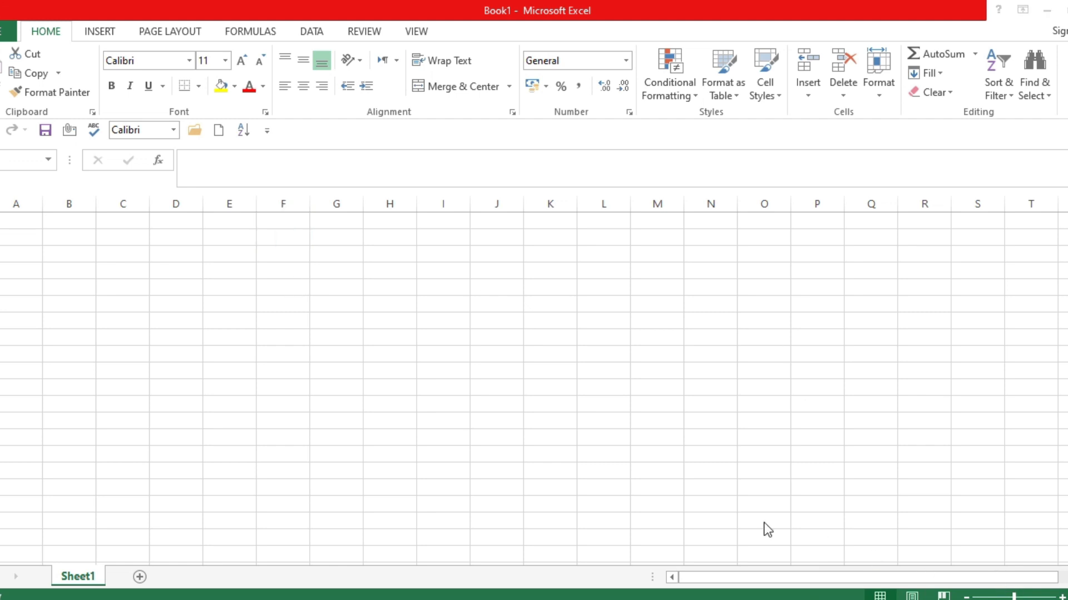
{"action": "left_click", "coordinate": [353, 239]}
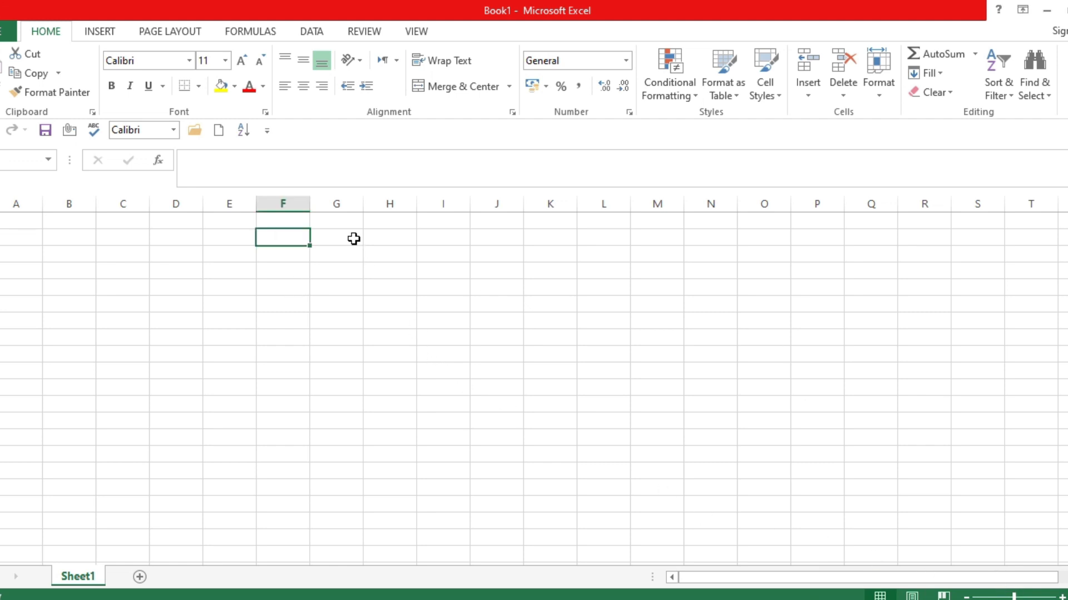
{"action": "key", "text": "F2"}
{"action": "type", "text": "50"}
{"action": "key", "text": "Return"}
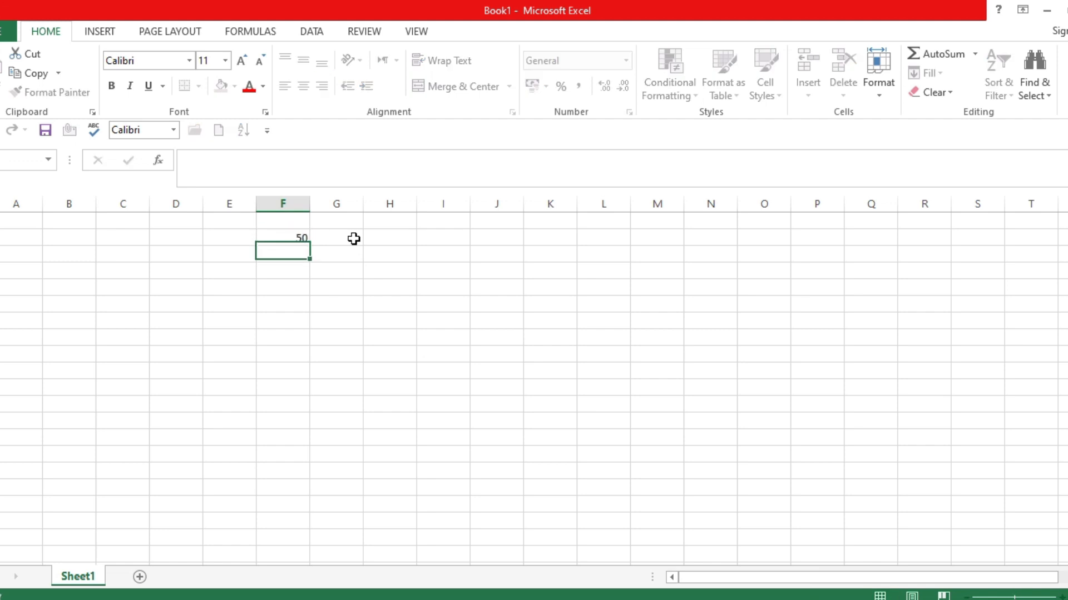
{"action": "type", "text": "6"}
{"action": "key", "text": "Return"}
{"action": "type", "text": "3"}
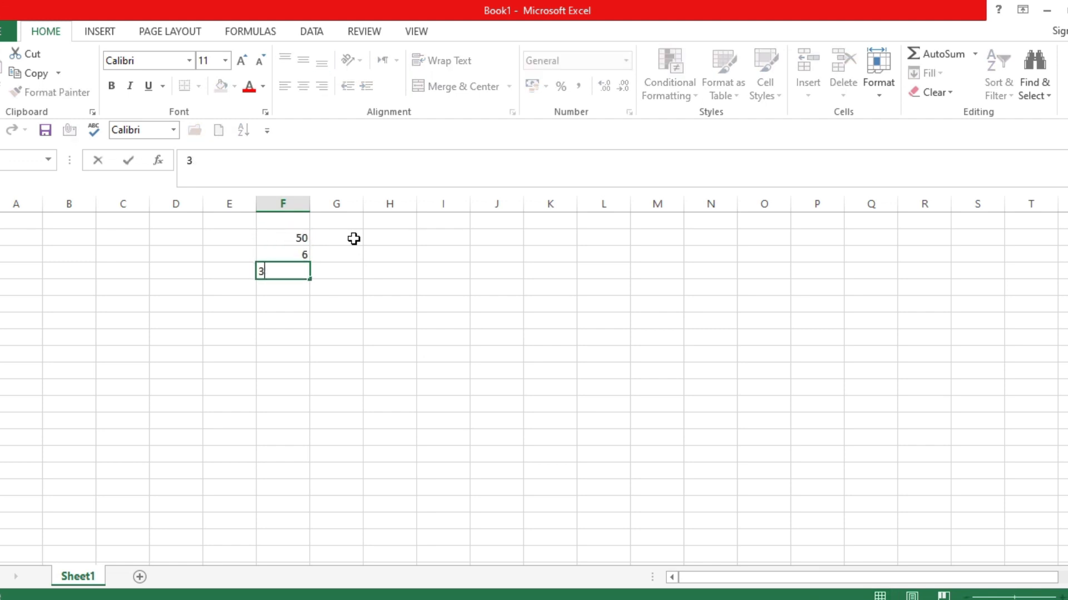
{"action": "type", "text": ".0"}
{"action": "key", "text": "Return"}
{"action": "type", "text": "2050"}
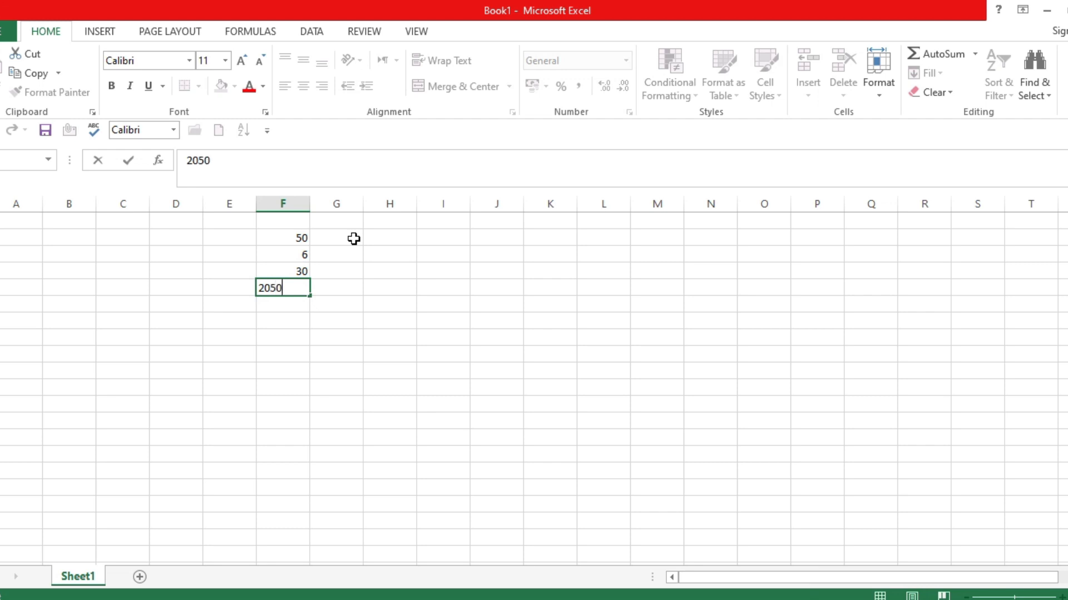
{"action": "key", "text": "Return"}
Step: Enter 60, 35, 45, 45 and 65 down cells F6 to F10
{"action": "type", "text": "60"}
{"action": "key", "text": "Return"}
{"action": "type", "text": "35"}
{"action": "key", "text": "Return"}
{"action": "type", "text": "4"}
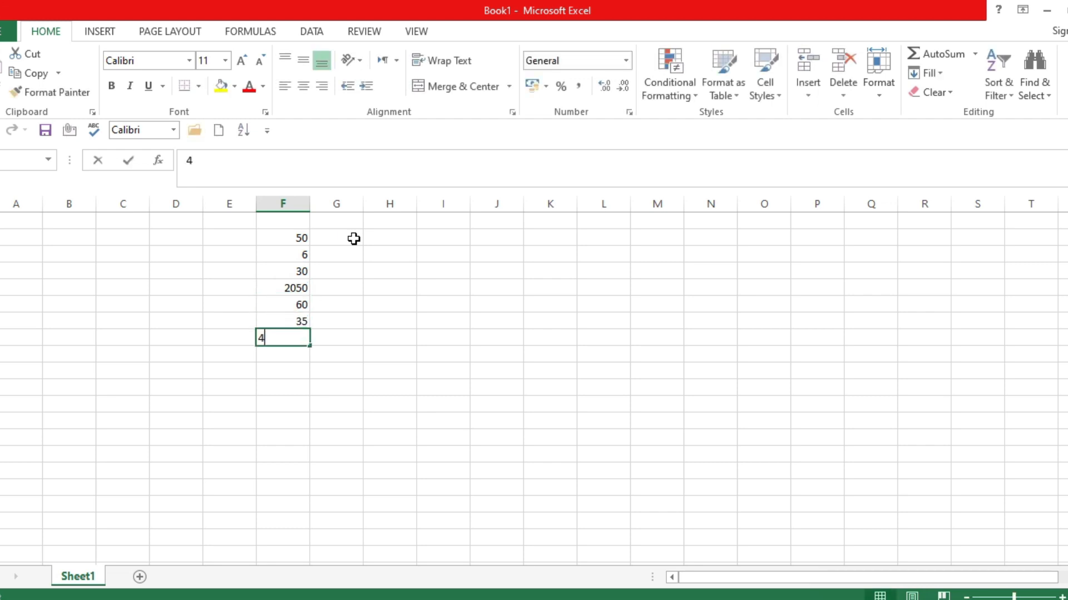
{"action": "type", "text": "5"}
{"action": "key", "text": "Return"}
{"action": "type", "text": "45"}
{"action": "key", "text": "Return"}
{"action": "type", "text": "65"}
{"action": "key", "text": "Return"}
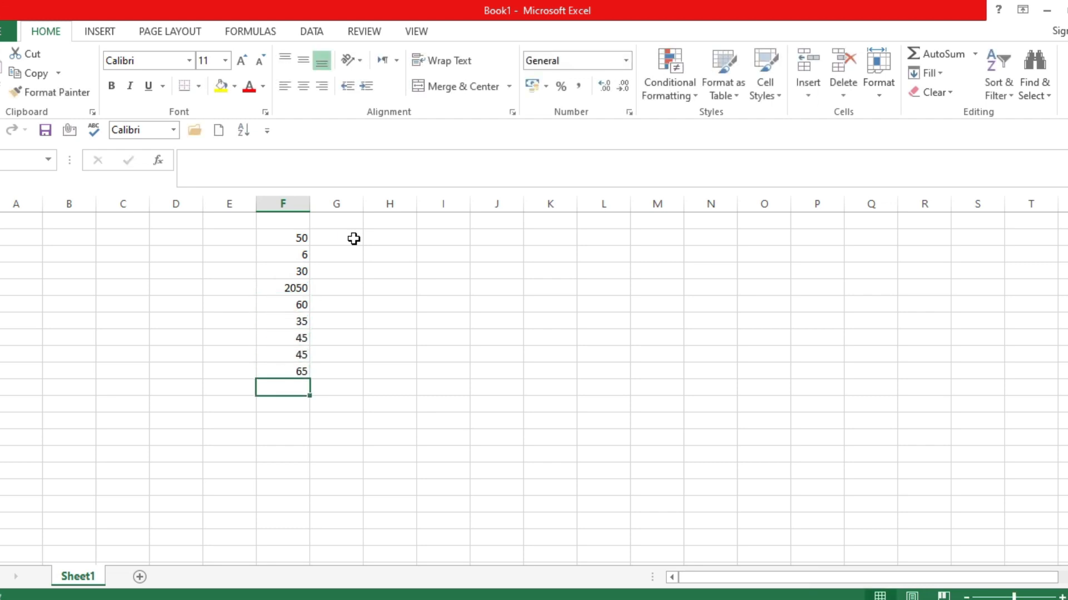
Step: Enter 58, 59, 98 and 65 down cells F11 to F14
{"action": "type", "text": "58"}
{"action": "key", "text": "Return"}
{"action": "type", "text": "59"}
{"action": "key", "text": "Return"}
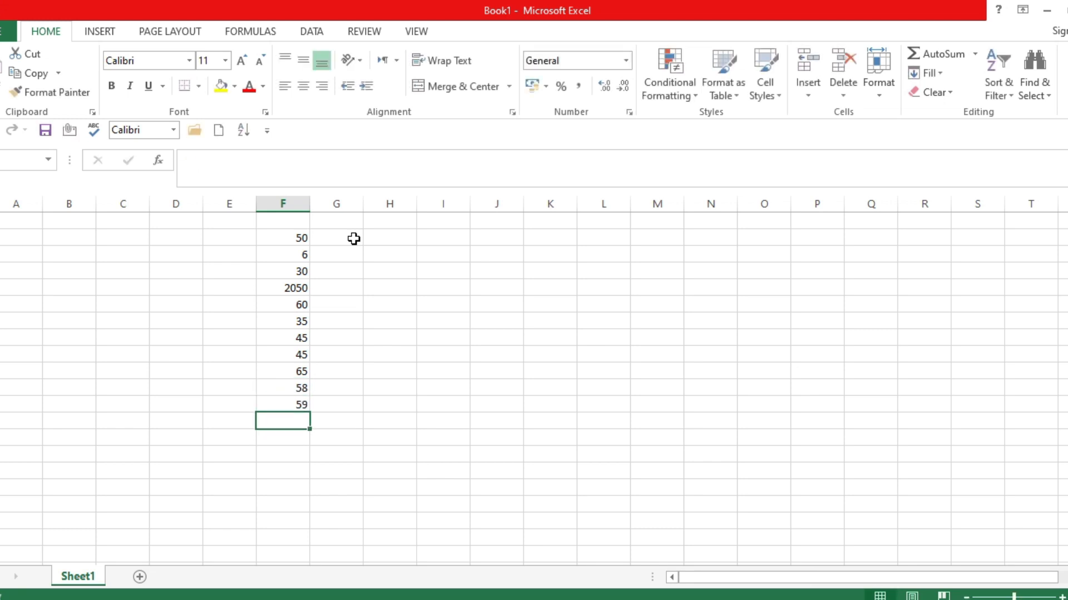
{"action": "type", "text": "98"}
{"action": "key", "text": "Return"}
{"action": "type", "text": "65"}
{"action": "key", "text": "Return"}
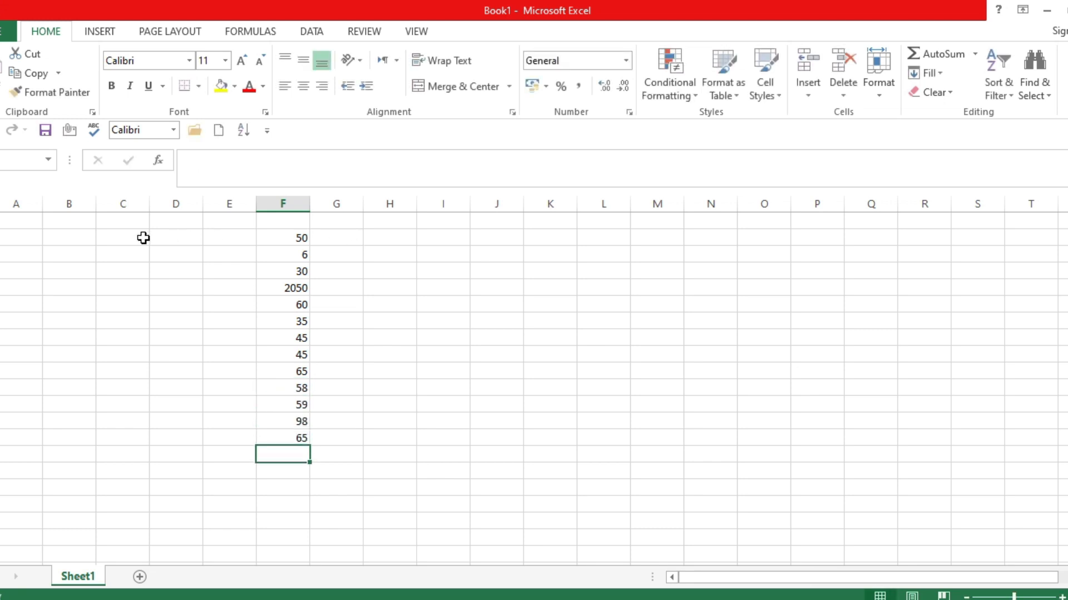
Step: Total the numbers in F2:F14 with AutoSum and select the result cell F15
{"action": "left_click_drag", "start_coordinate": [262, 236], "coordinate": [297, 432]}
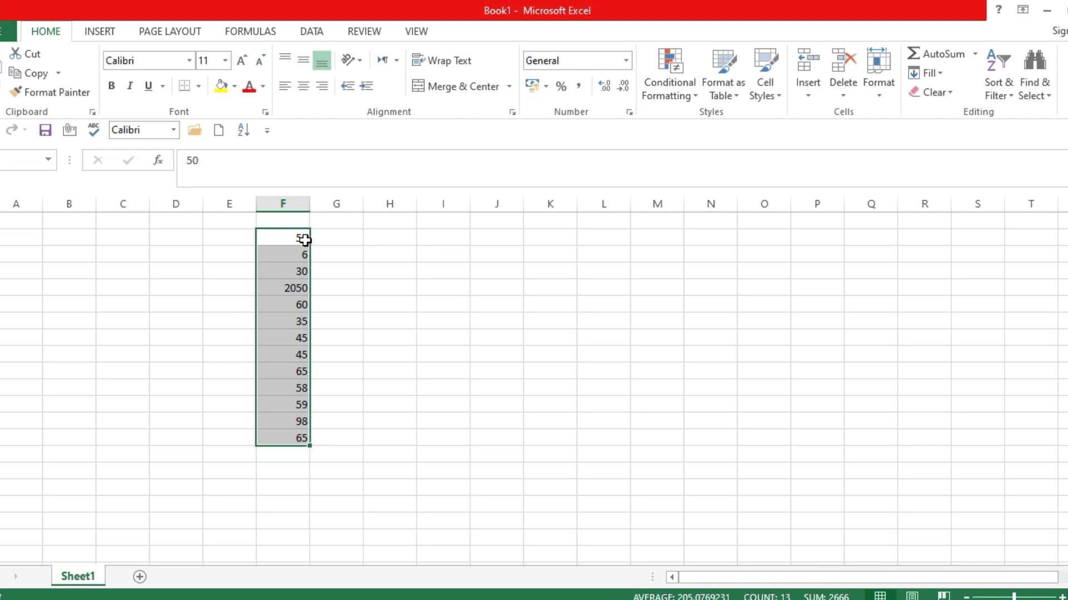
{"action": "left_click", "coordinate": [919, 58]}
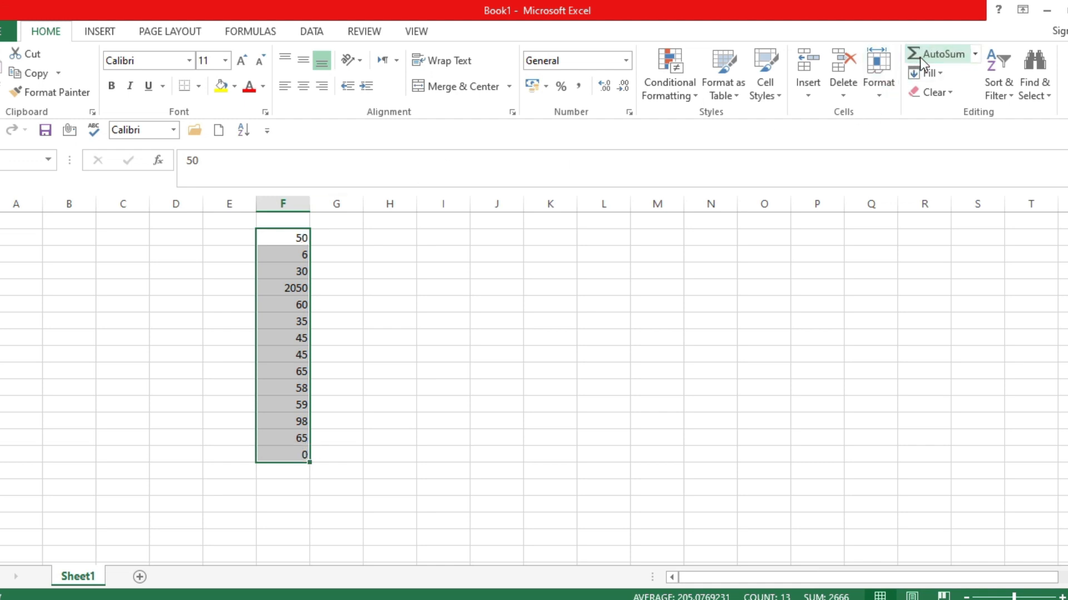
{"action": "left_click", "coordinate": [306, 455]}
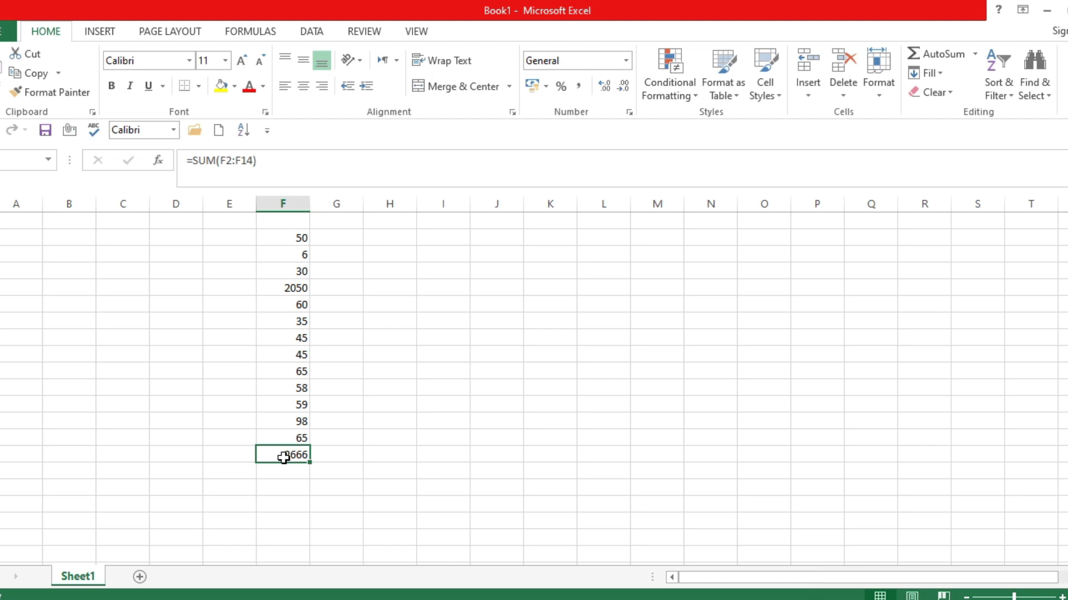
Step: Replace the AutoSum result in F15 with the manually written formula =sum(F2:F14)
{"action": "key", "text": "Delete"}
{"action": "type", "text": "="}
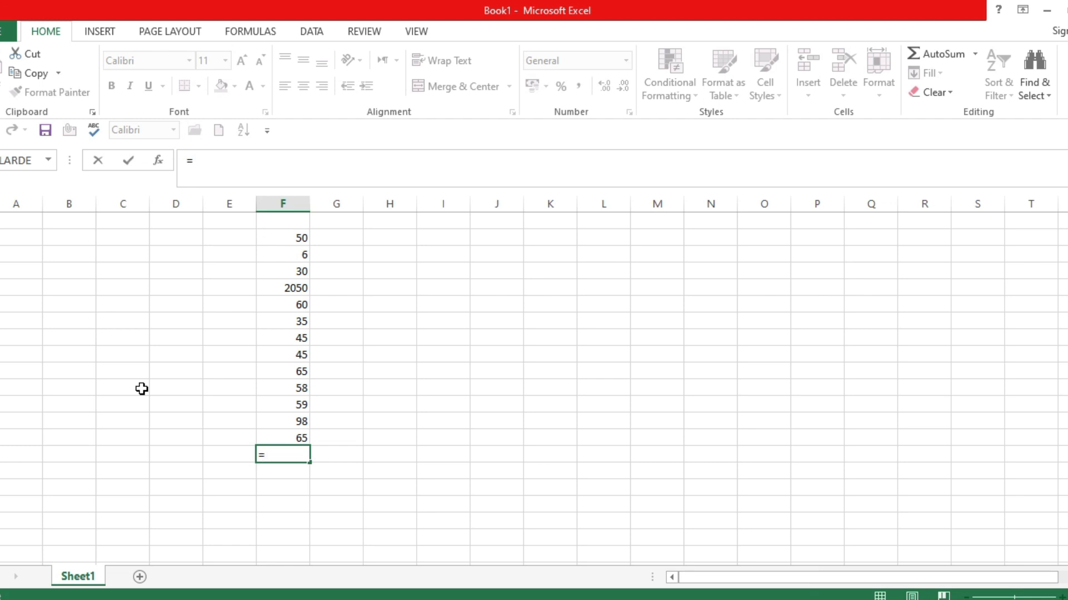
{"action": "type", "text": "sum"}
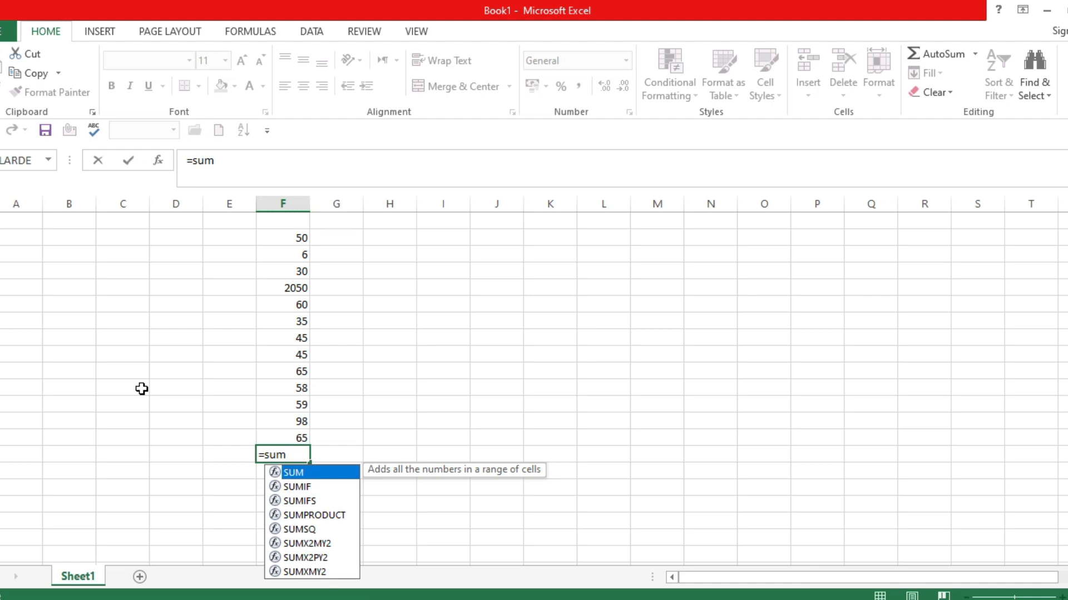
{"action": "type", "text": "("}
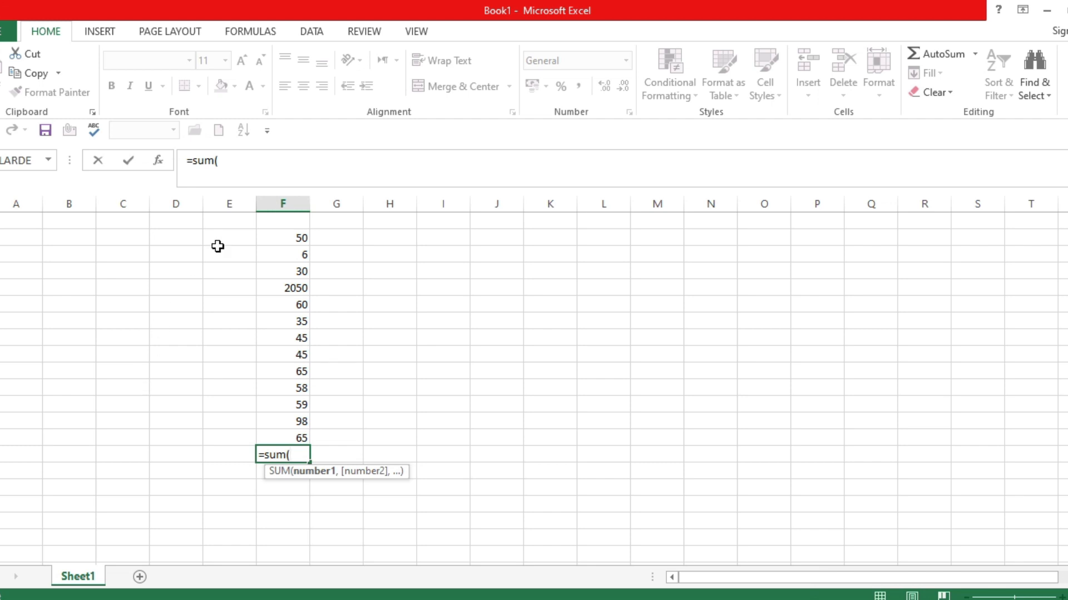
{"action": "left_click_drag", "start_coordinate": [275, 233], "coordinate": [276, 435]}
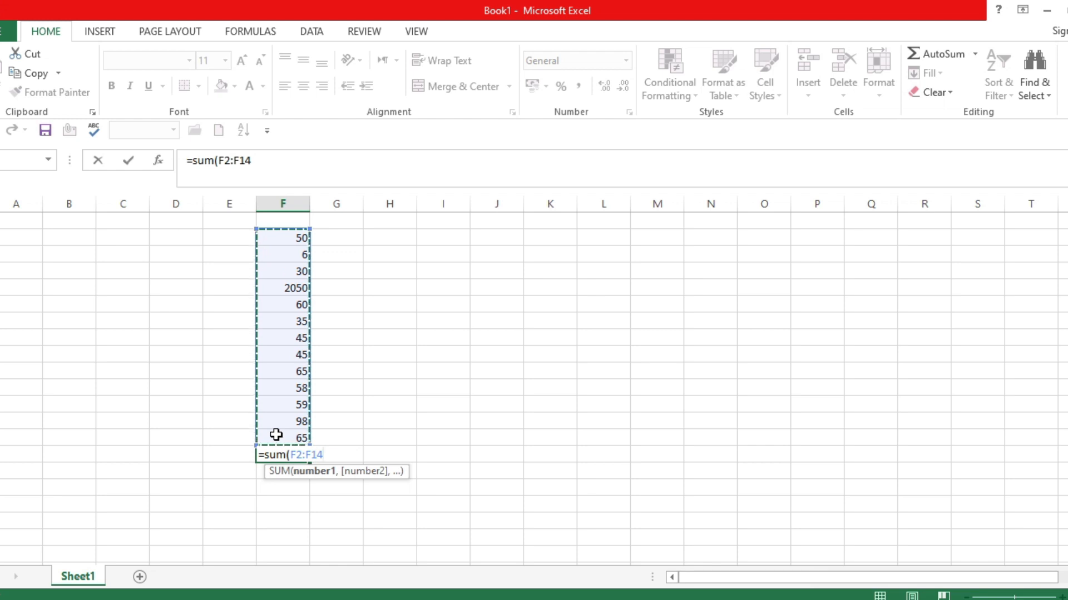
{"action": "type", "text": ")"}
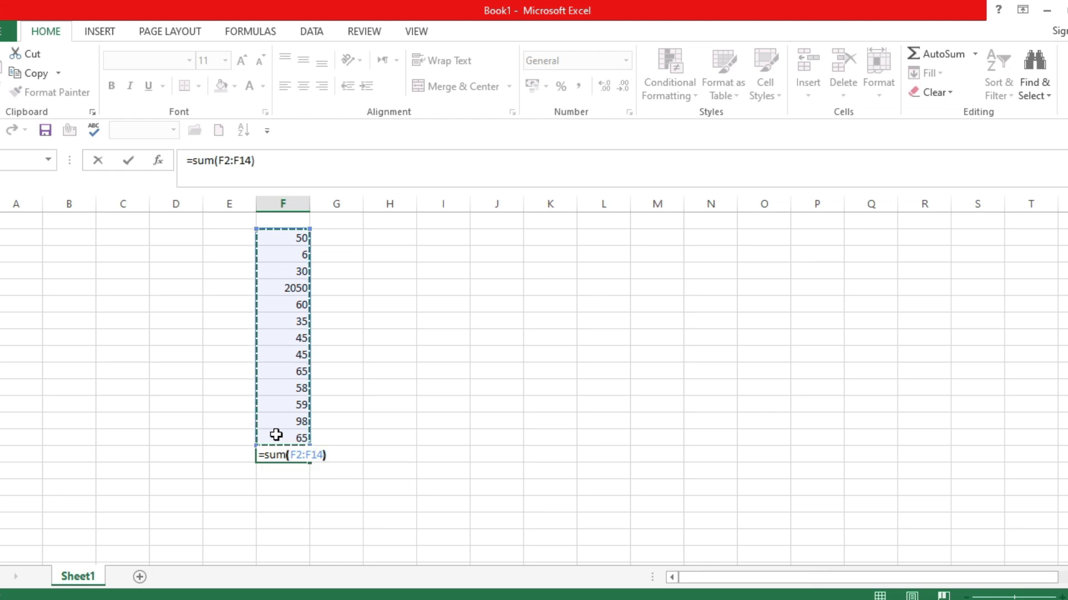
{"action": "key", "text": "Return"}
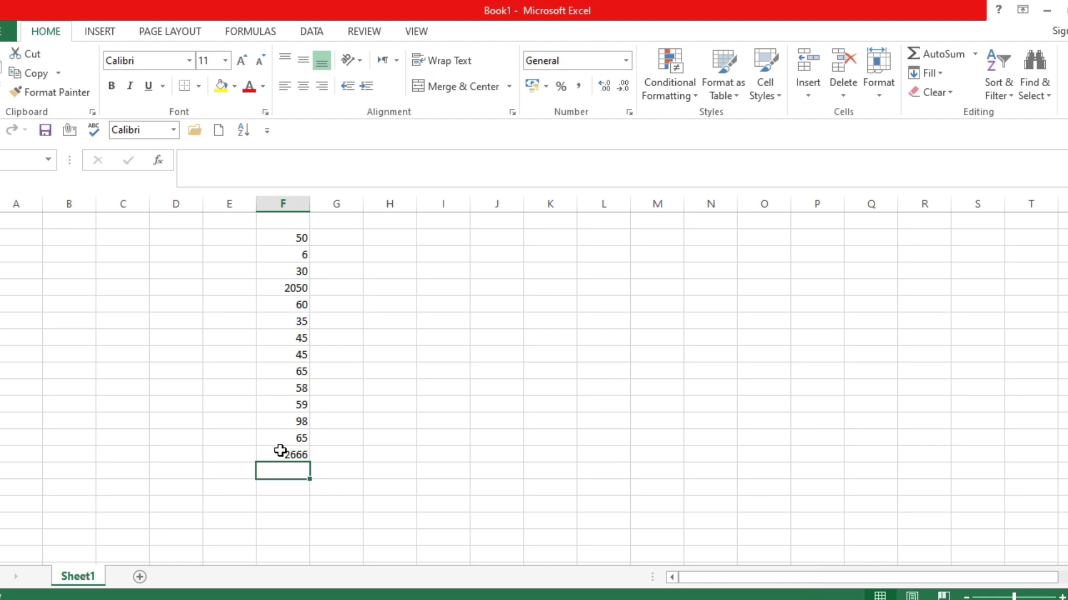
Step: Clear the SUM formula from F15 and try a parenthesised formula over F2:F14 without a function name
{"action": "left_click", "coordinate": [281, 450]}
{"action": "key", "text": "Delete"}
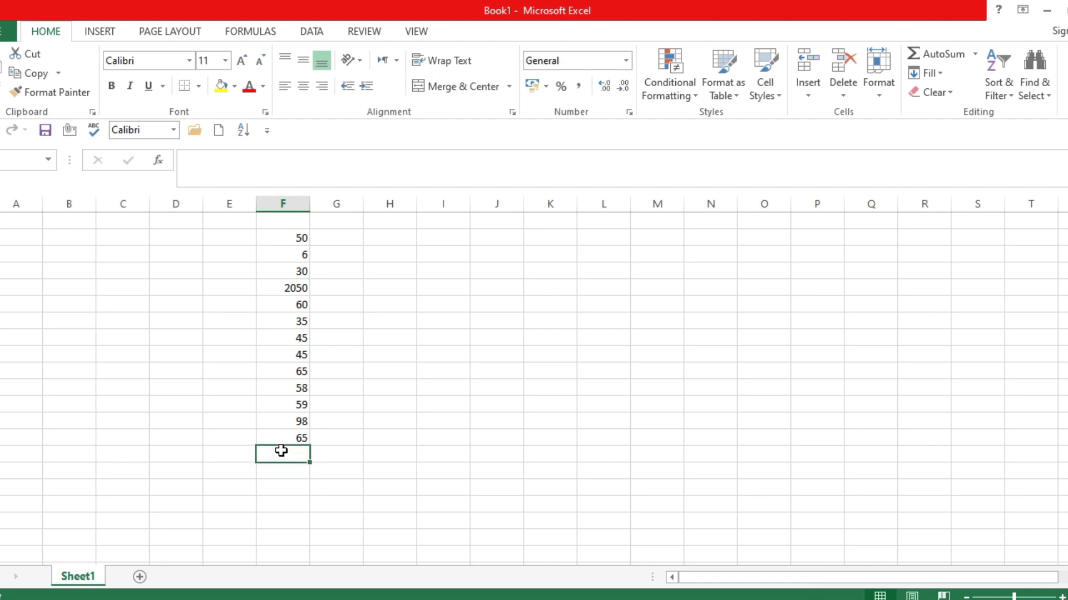
{"action": "type", "text": "="}
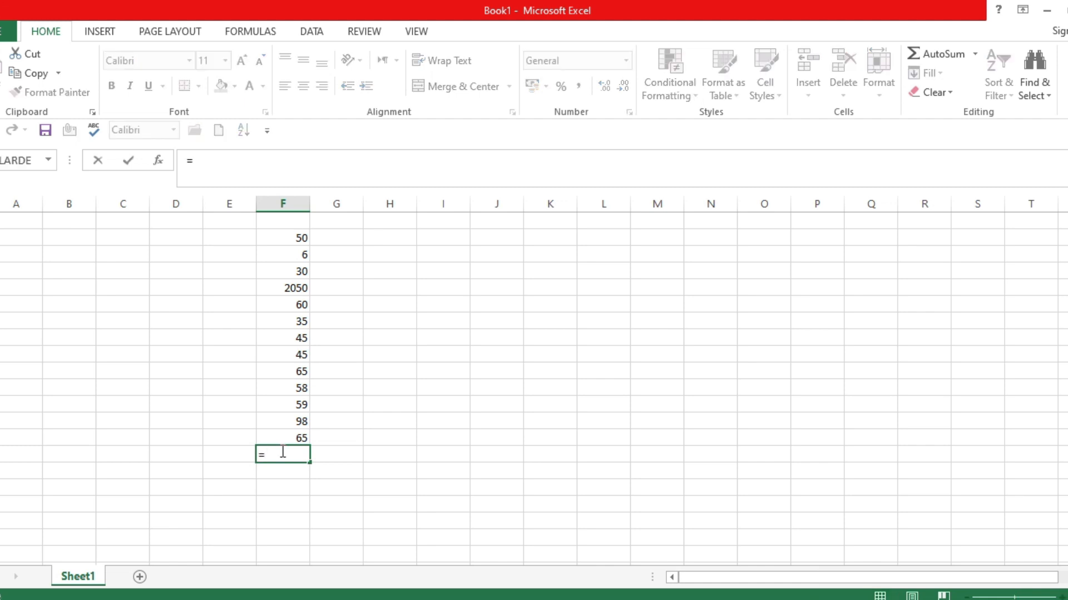
{"action": "type", "text": "("}
{"action": "left_click_drag", "start_coordinate": [275, 244], "coordinate": [282, 431]}
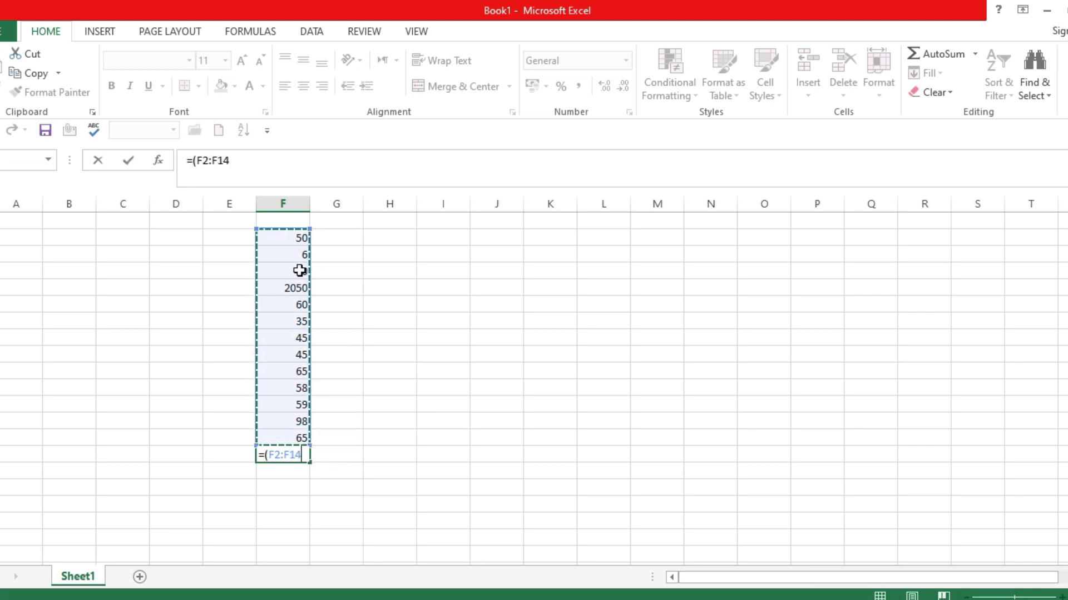
{"action": "left_click", "coordinate": [295, 238]}
{"action": "left_click", "coordinate": [316, 250]}
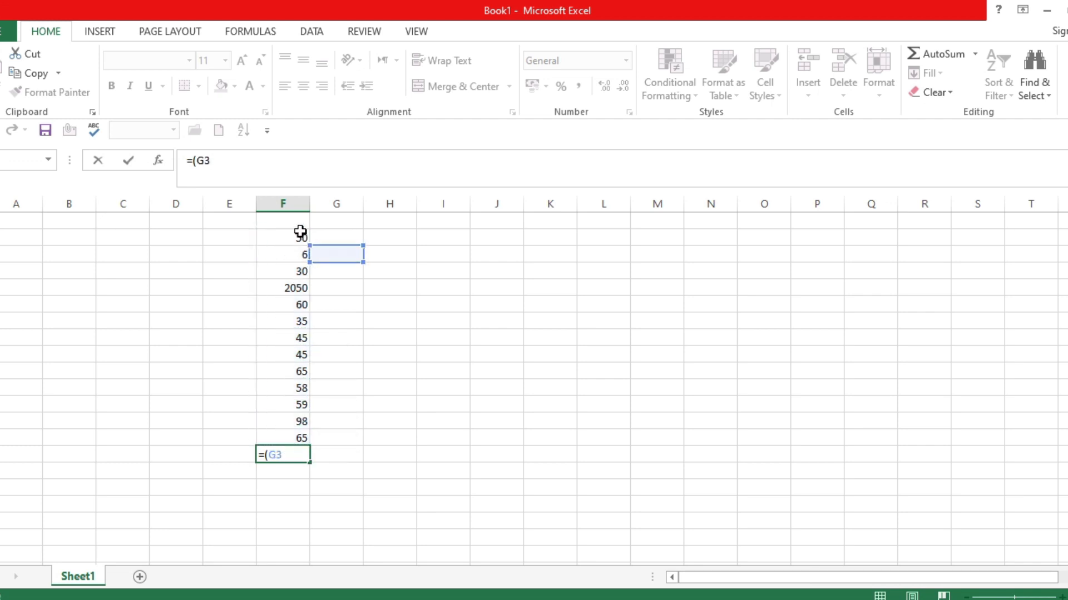
{"action": "key", "text": "Return"}
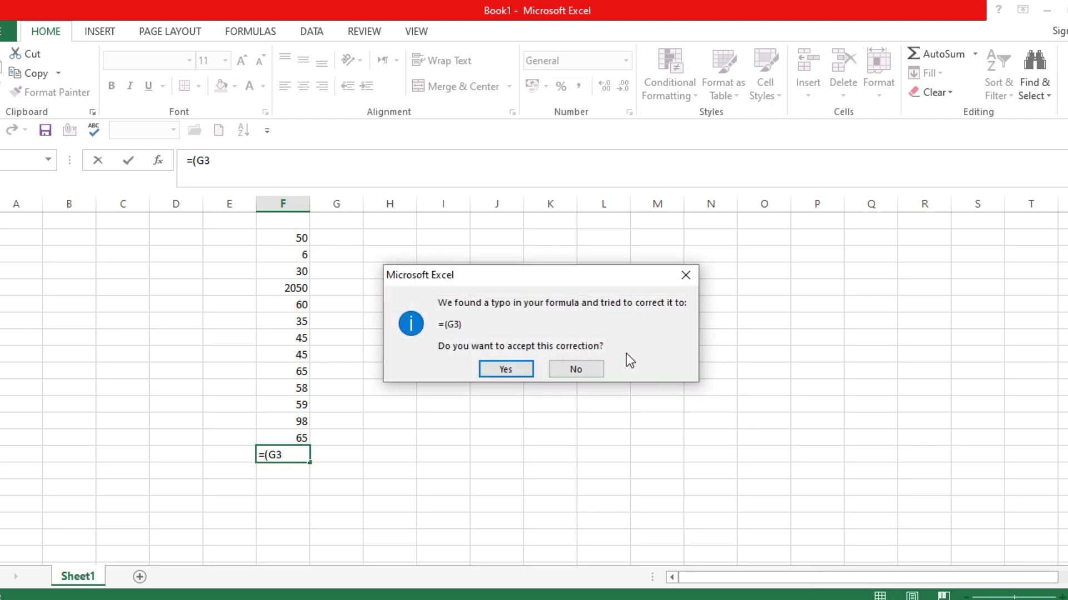
{"action": "left_click", "coordinate": [575, 369]}
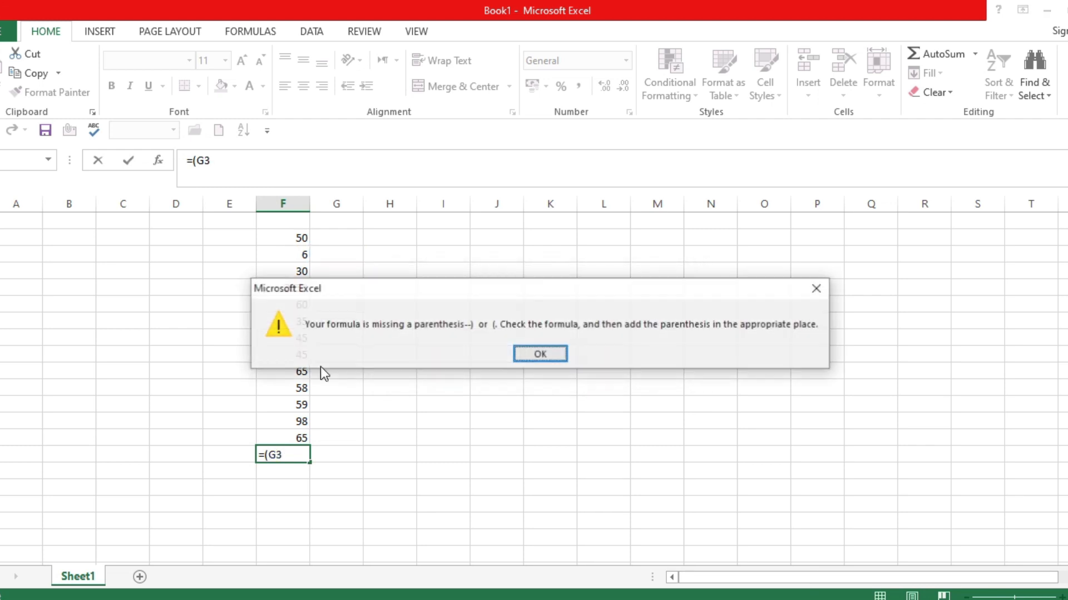
{"action": "left_click", "coordinate": [535, 357]}
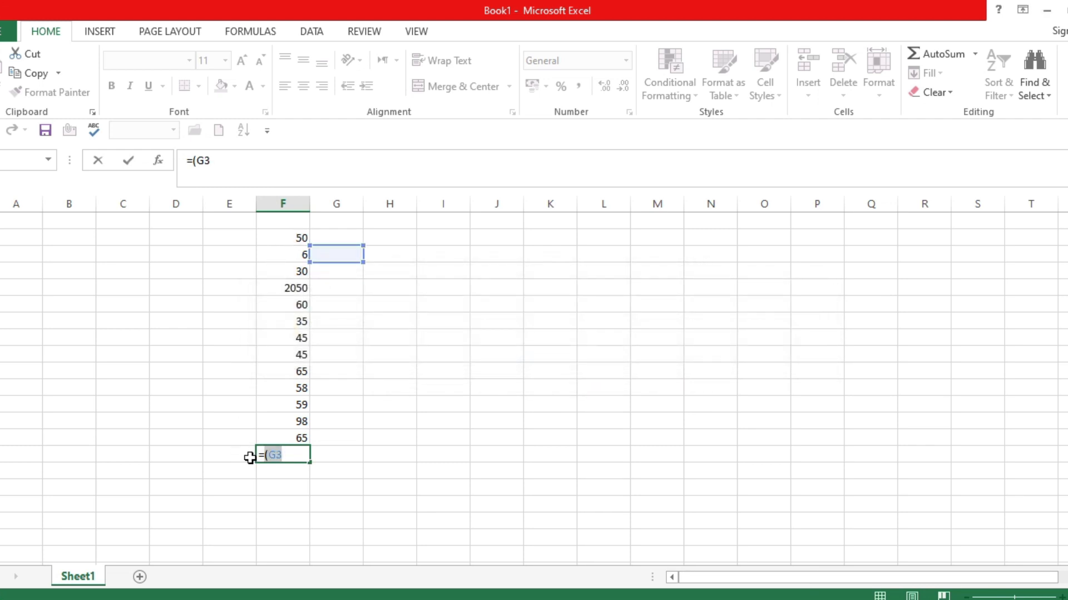
{"action": "key", "text": "BackSpace"}
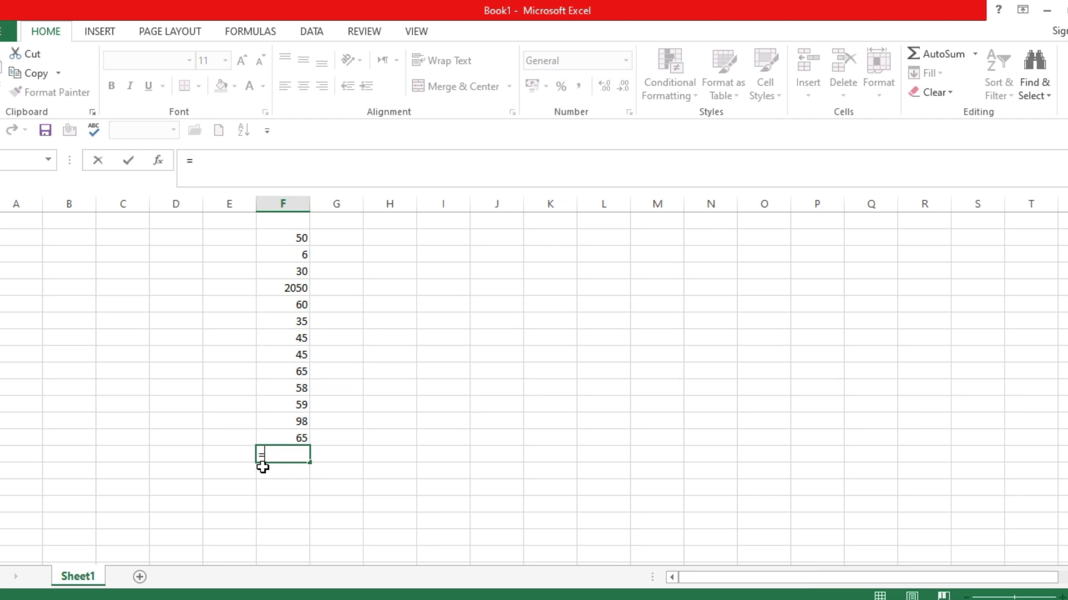
Step: Complete the formula in F15 as =(50+6+30+2050+60+35+45+45+65+58+59+98+65)
{"action": "type", "text": "(50+6+30"}
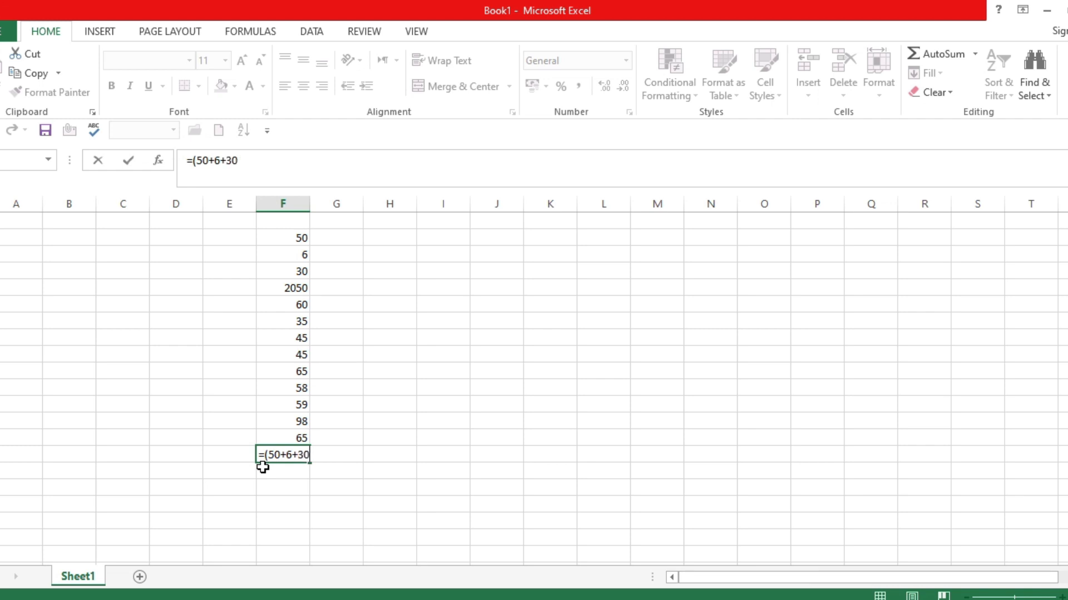
{"action": "type", "text": "+2050+60"}
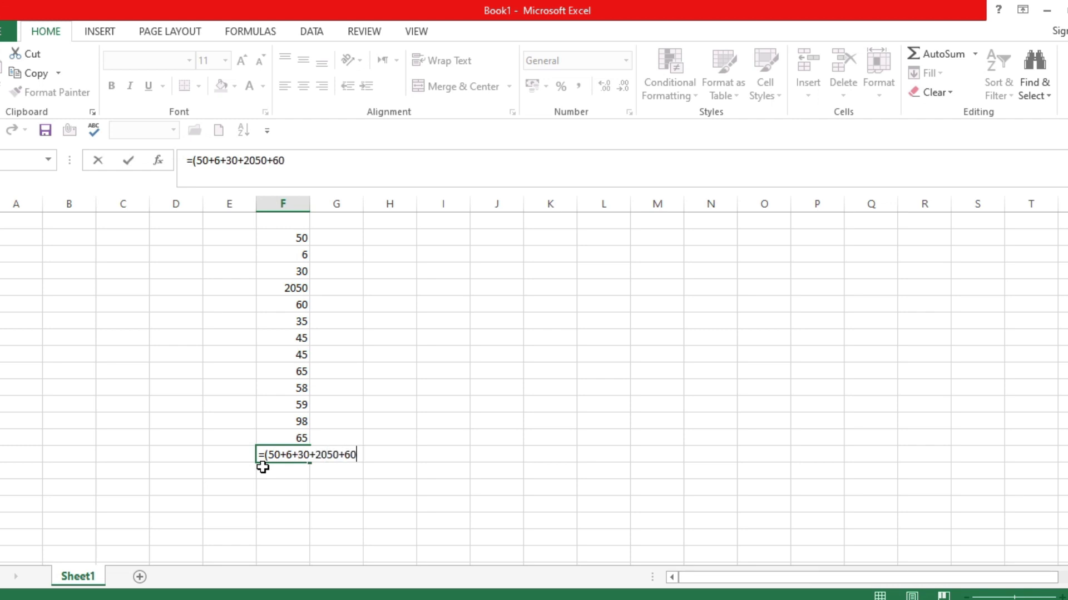
{"action": "type", "text": "+35+45+45+"}
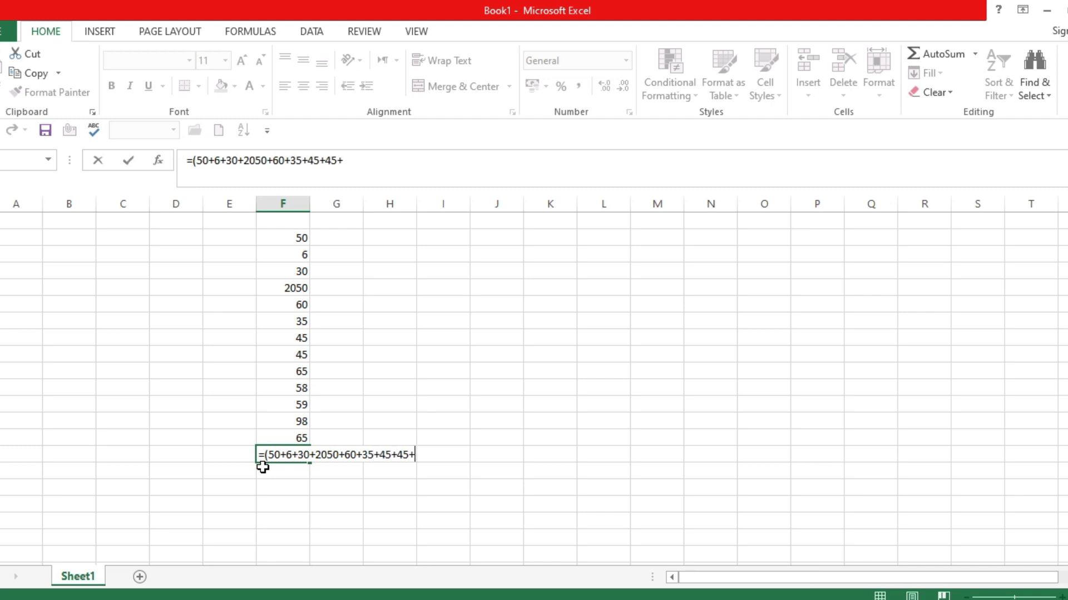
{"action": "type", "text": "65+58+5"}
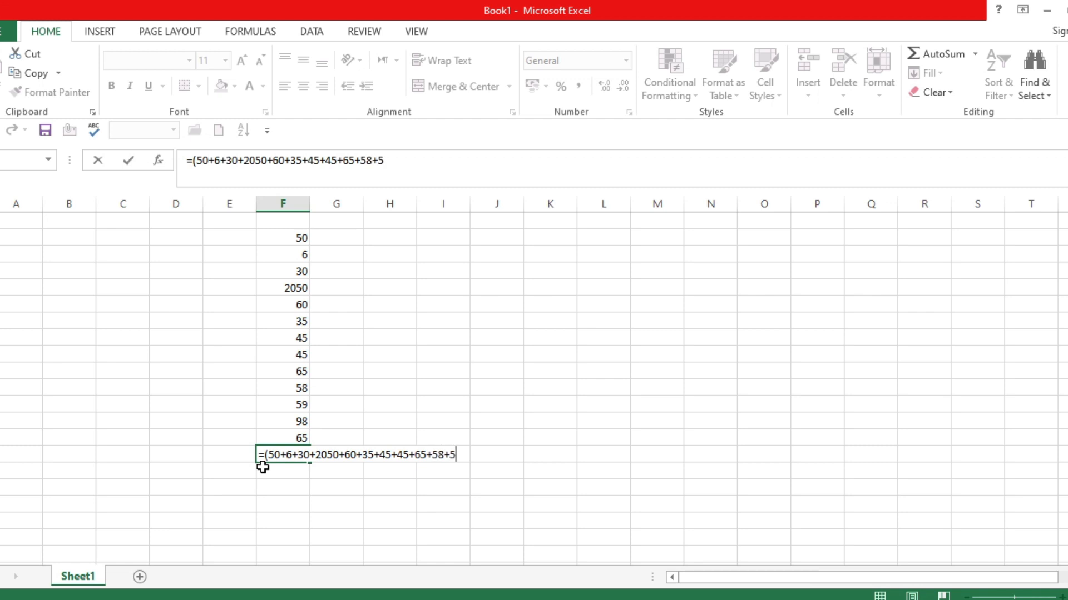
{"action": "type", "text": "9+98+65"}
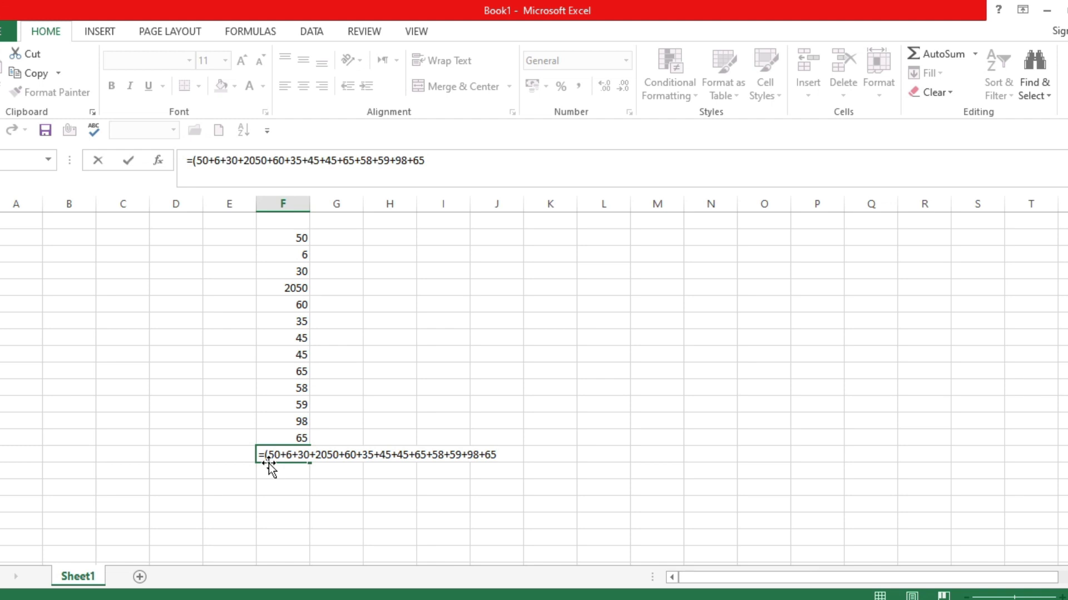
{"action": "type", "text": ")"}
{"action": "key", "text": "Return"}
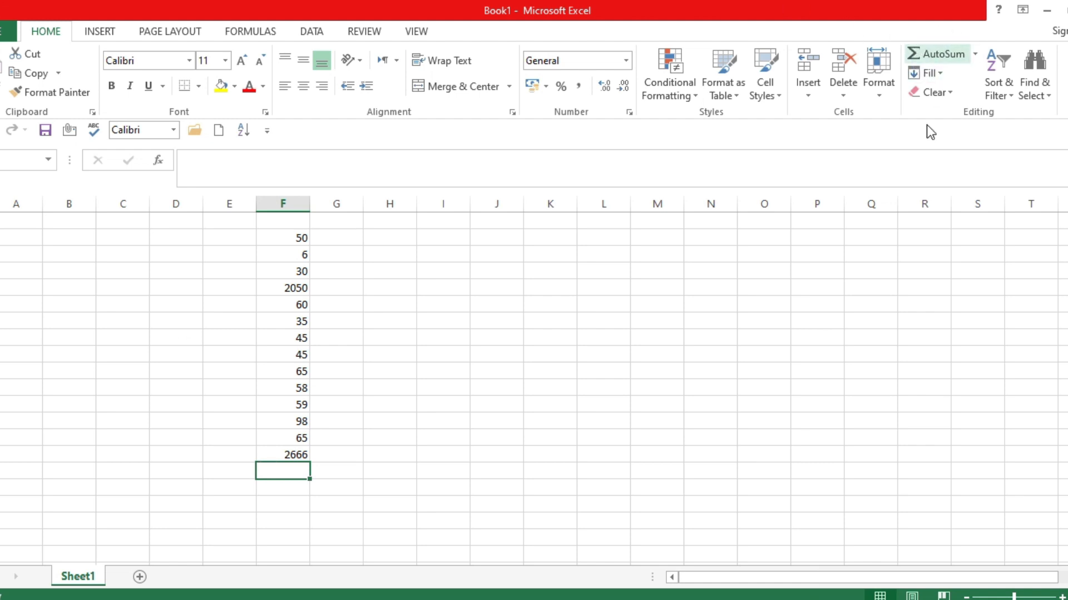
Step: Clear the typed-out addition formula from F15
{"action": "left_click", "coordinate": [301, 454]}
{"action": "key", "text": "Delete"}
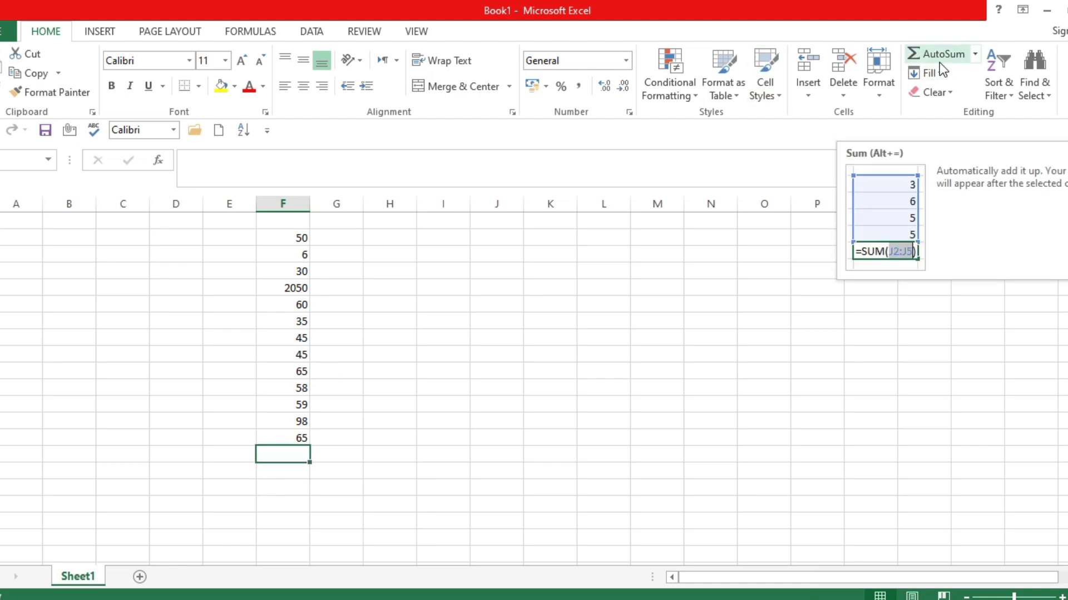
{"action": "double_click", "coordinate": [296, 461]}
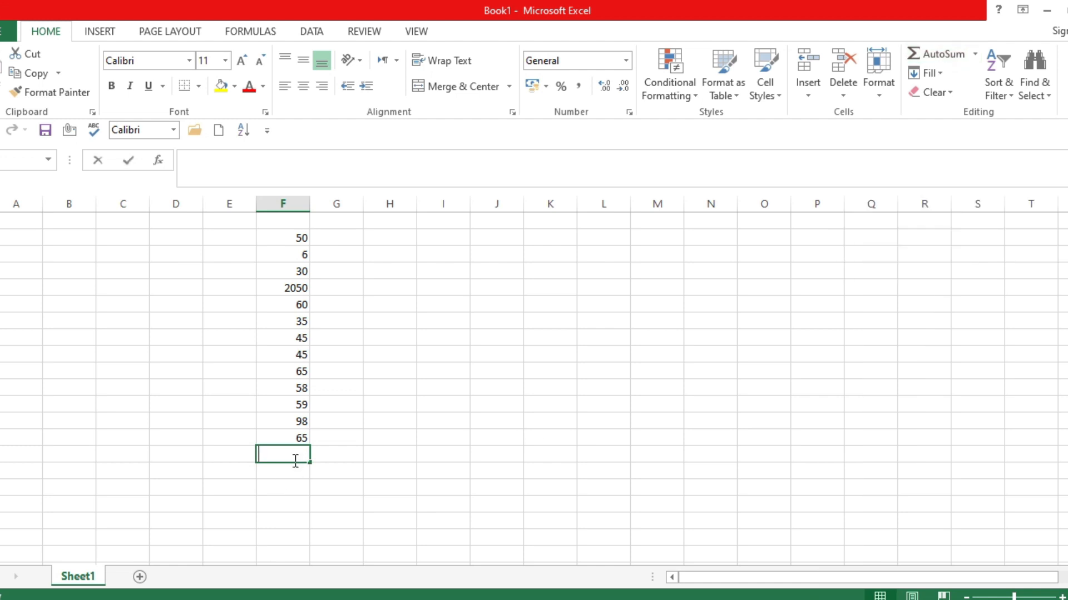
{"action": "type", "text": "=sum"}
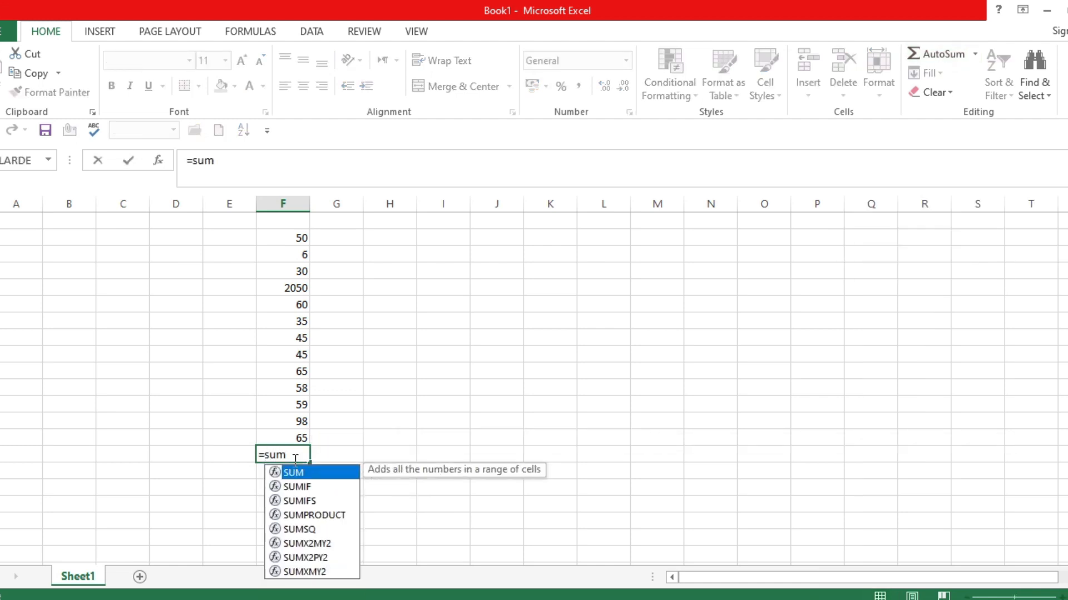
{"action": "type", "text": "("}
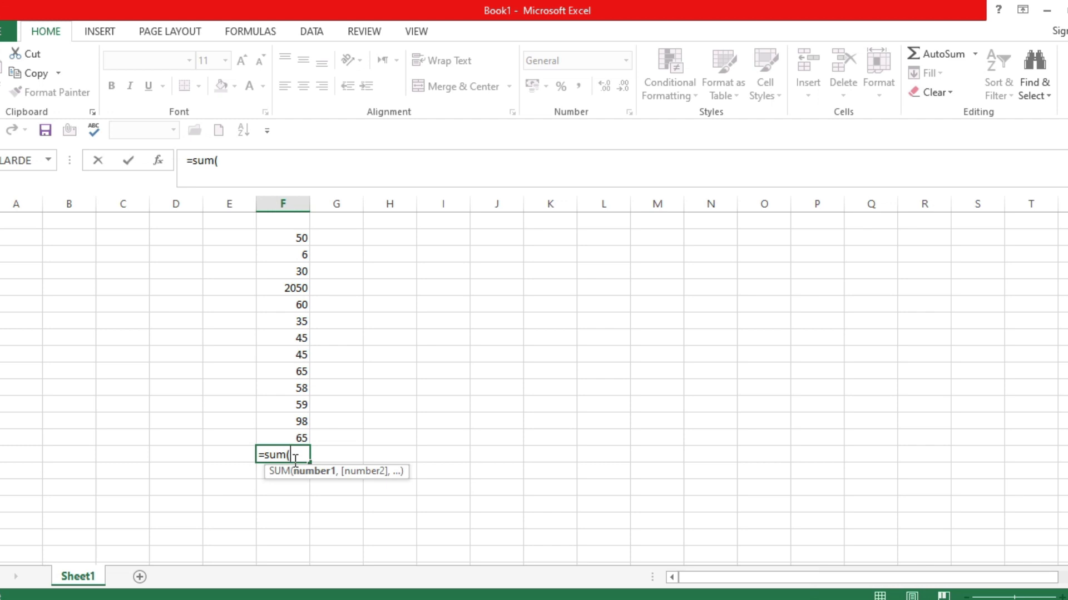
{"action": "key", "text": "BackSpace"}
{"action": "key", "text": "BackSpace"}
{"action": "key", "text": "BackSpace"}
{"action": "key", "text": "BackSpace"}
{"action": "key", "text": "BackSpace"}
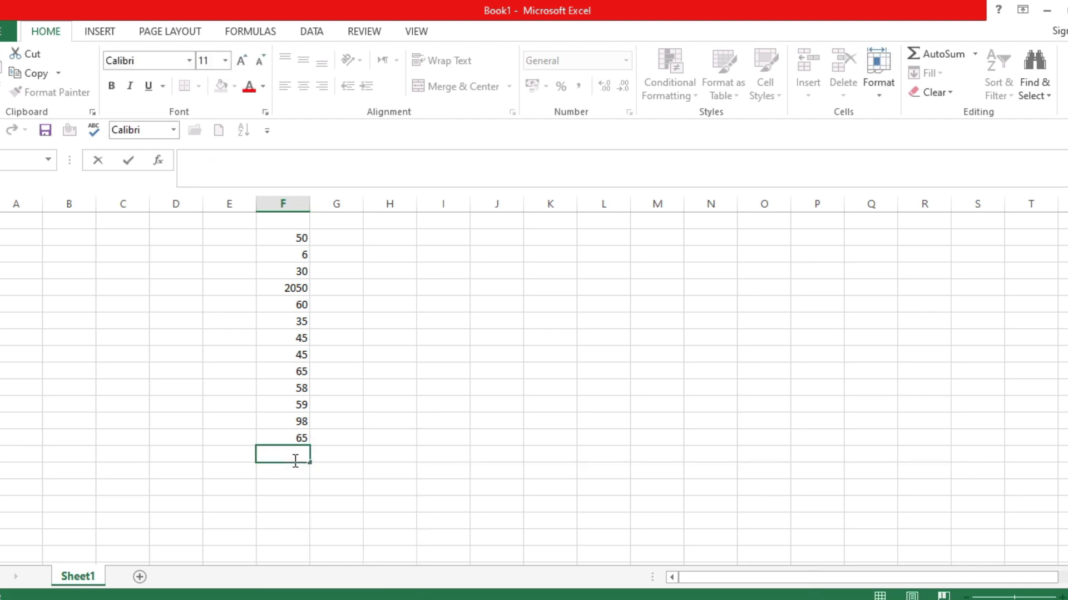
{"action": "type", "text": "="}
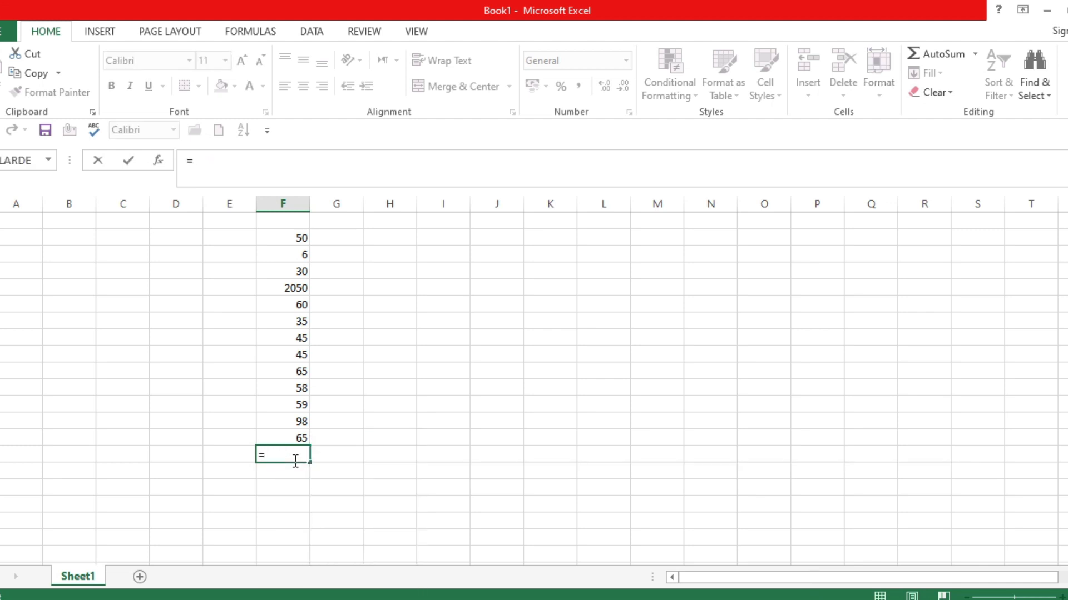
{"action": "type", "text": "("}
{"action": "key", "text": "BackSpace"}
{"action": "key", "text": "BackSpace"}
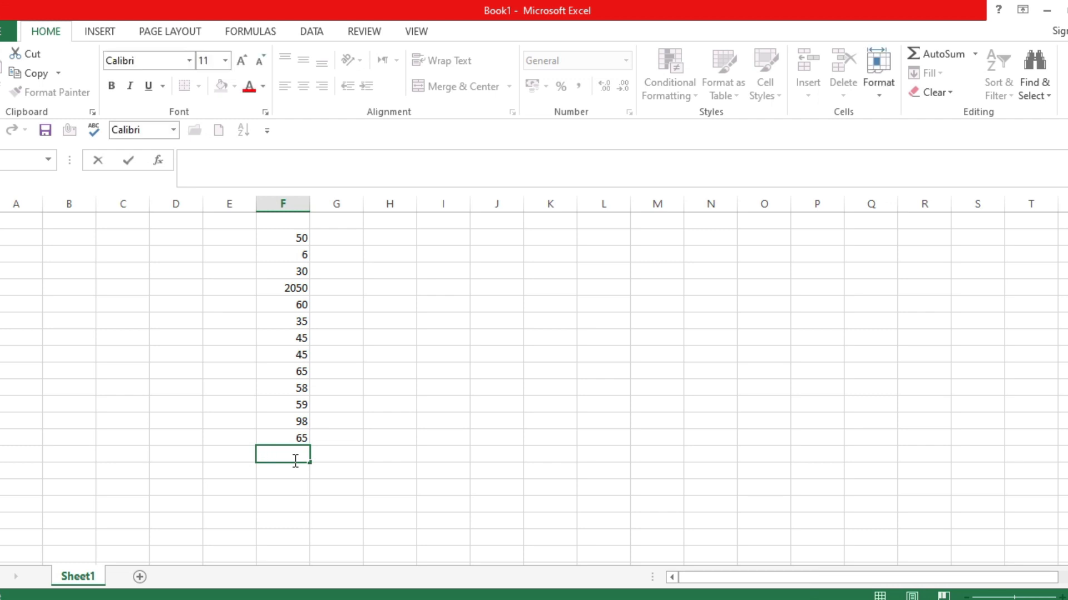